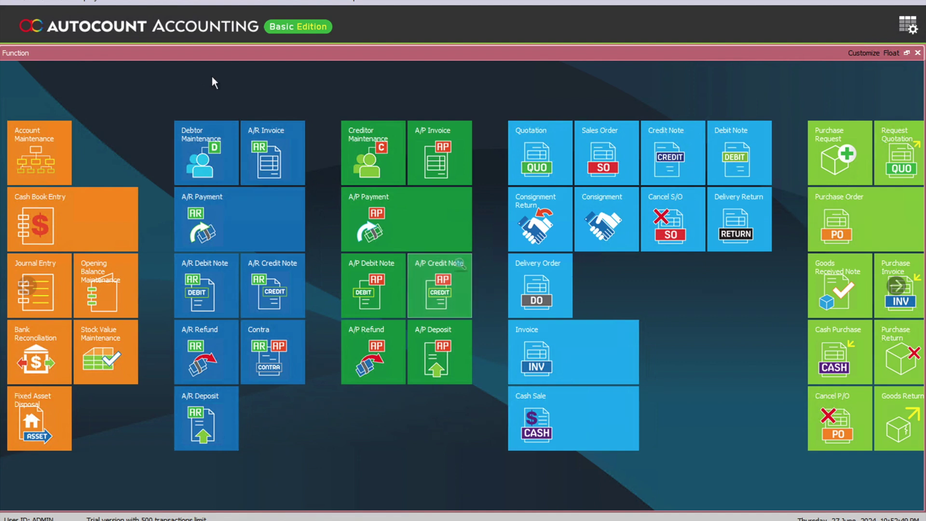
# Show the e-Invoice tab under General > Country & Tax in Tools > Options.
pyautogui.click(273, 2)
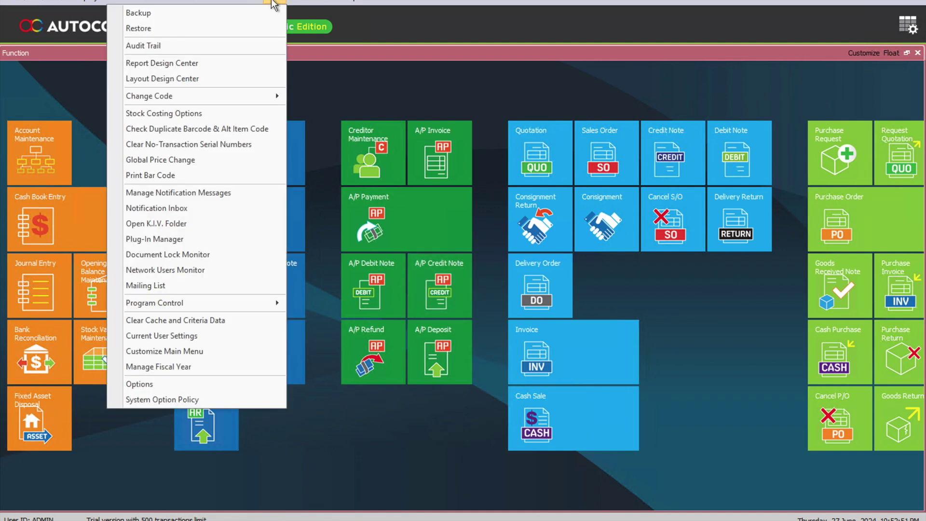
pyautogui.click(223, 382)
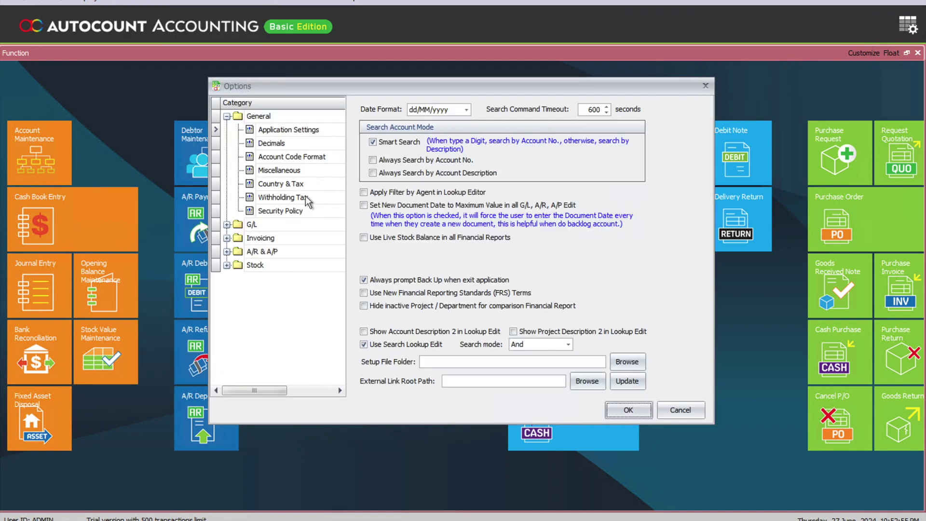
pyautogui.click(272, 187)
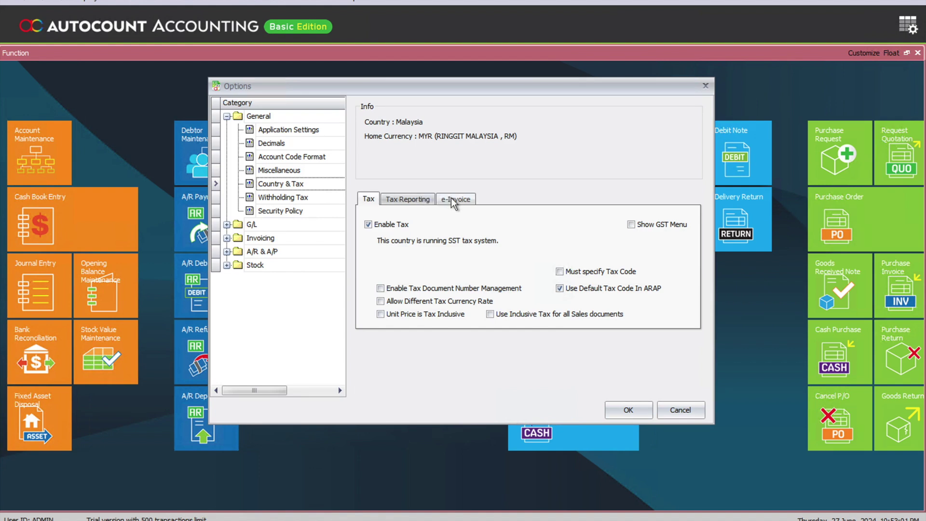
pyautogui.click(454, 201)
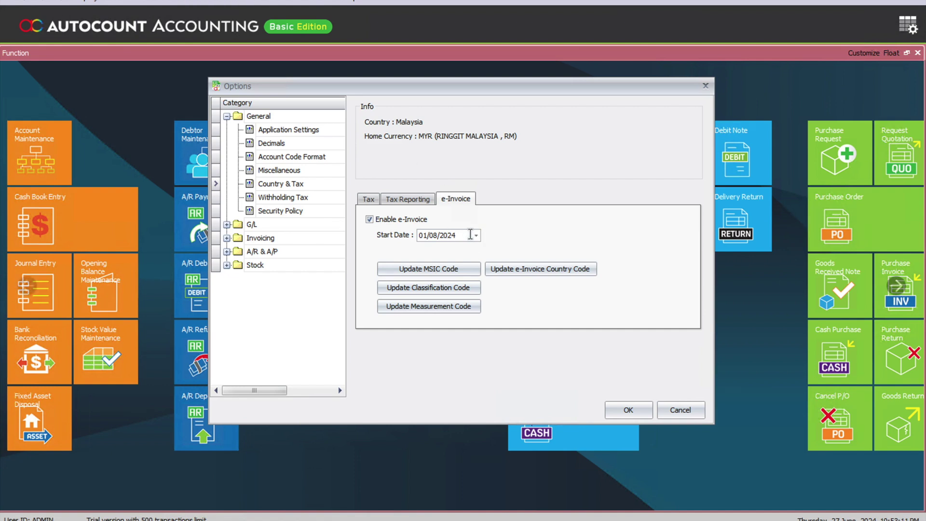
# Change the e-Invoice start date to 01/07/2025.
pyautogui.moveTo(470, 235); pyautogui.dragTo(411, 235)
pyautogui.scroll(-2, 427, 239)
pyautogui.click(427, 239)
pyautogui.press('Right')
pyautogui.write('2025')
pyautogui.click(434, 235)
pyautogui.press('Tab')
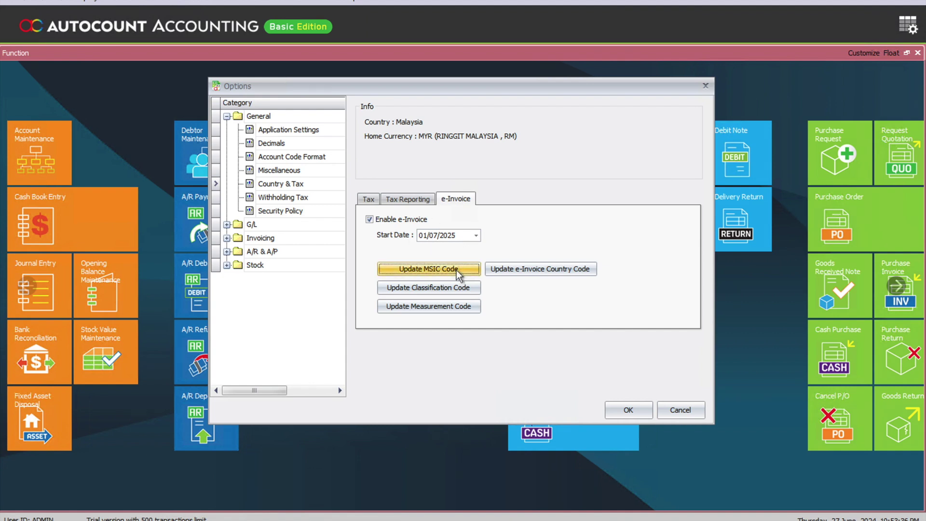
# Update the MSIC, classification, measurement and e-Invoice country code lists, then confirm the options.
pyautogui.click(457, 271)
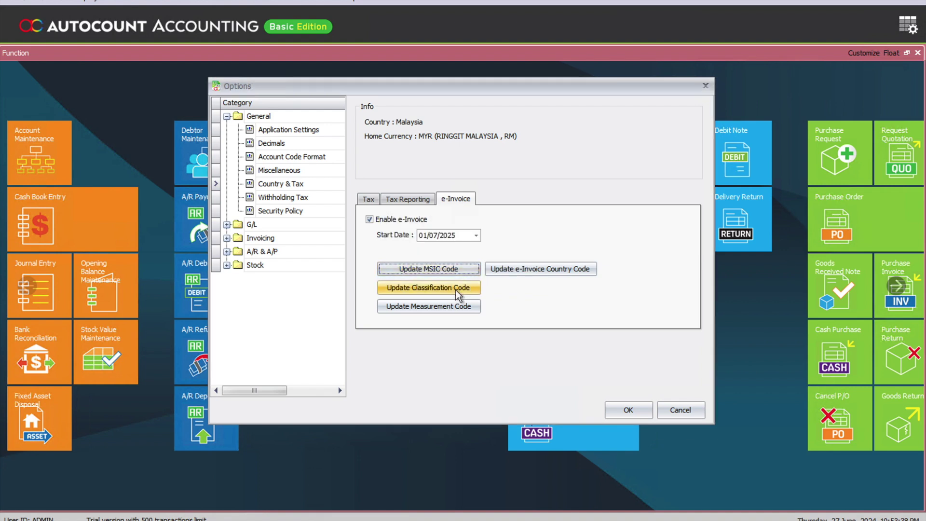
pyautogui.click(458, 288)
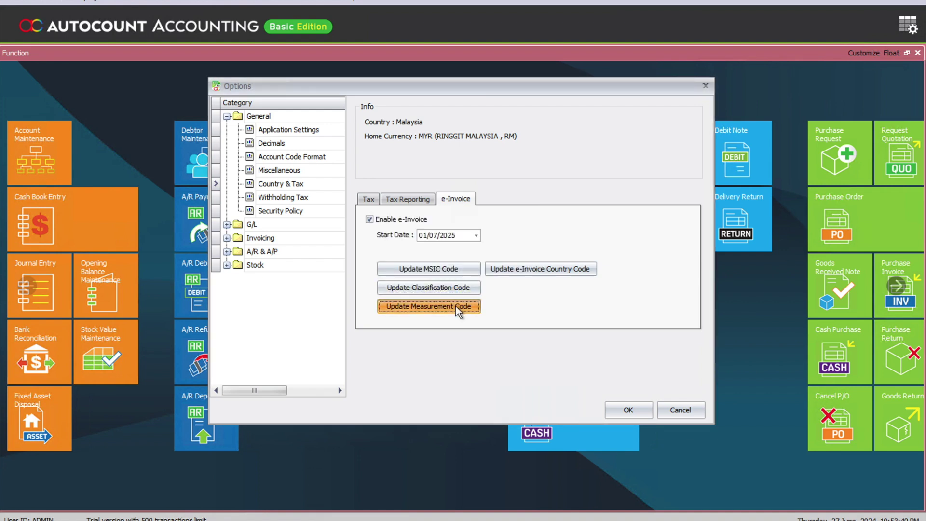
pyautogui.click(459, 308)
pyautogui.press('Return')
pyautogui.click(534, 268)
pyautogui.press('Return')
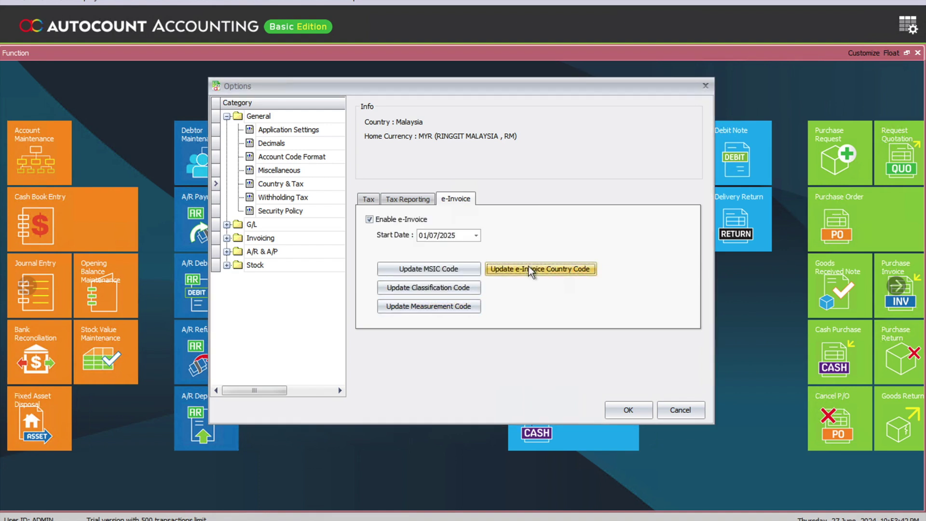
pyautogui.click(627, 411)
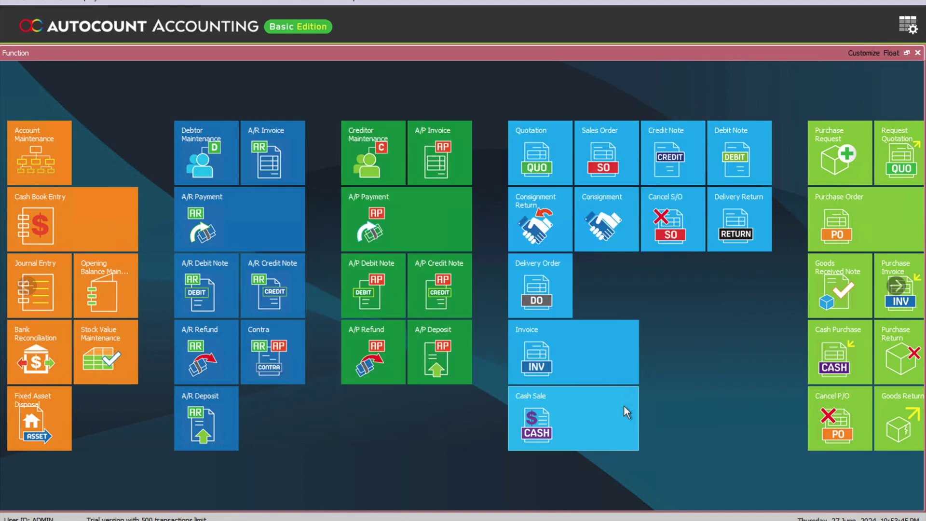
# Log back into the TEST account book with the account password, declining the K.I.V. folder prompt.
pyautogui.click(11, 2)
pyautogui.click(38, 30)
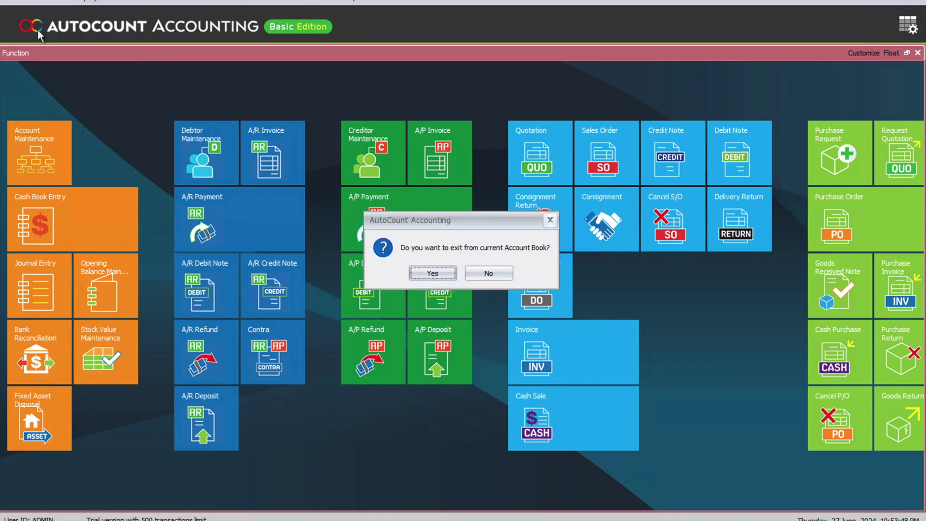
pyautogui.click(447, 277)
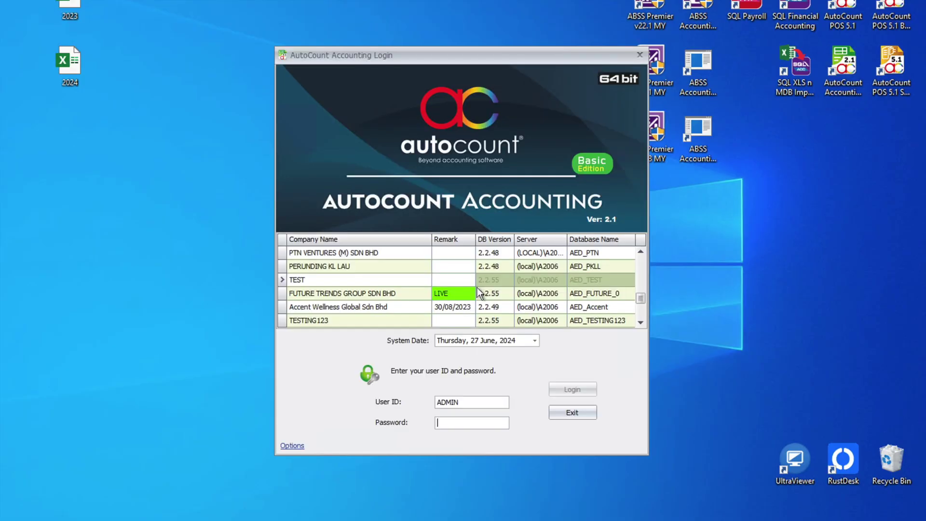
pyautogui.click(364, 282)
pyautogui.click(460, 423)
pyautogui.write('ADMIN')
pyautogui.press('Return')
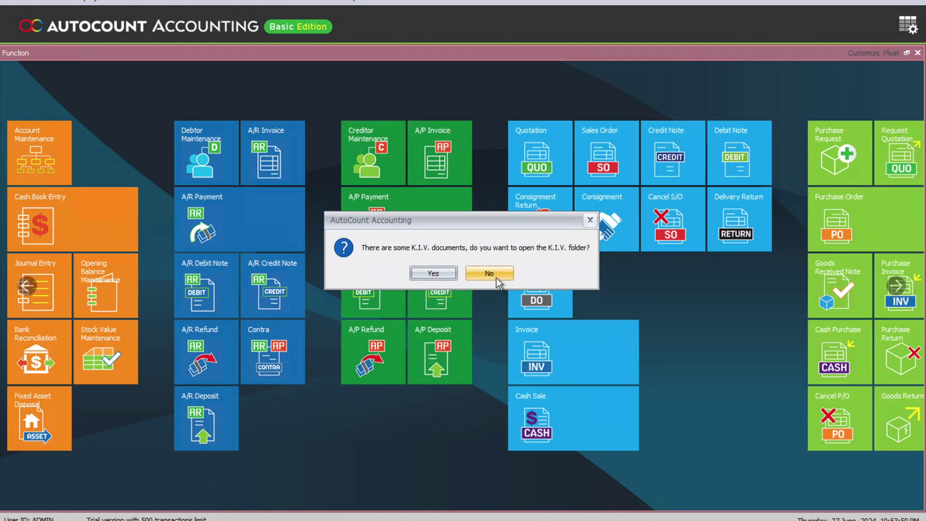
pyautogui.click(497, 278)
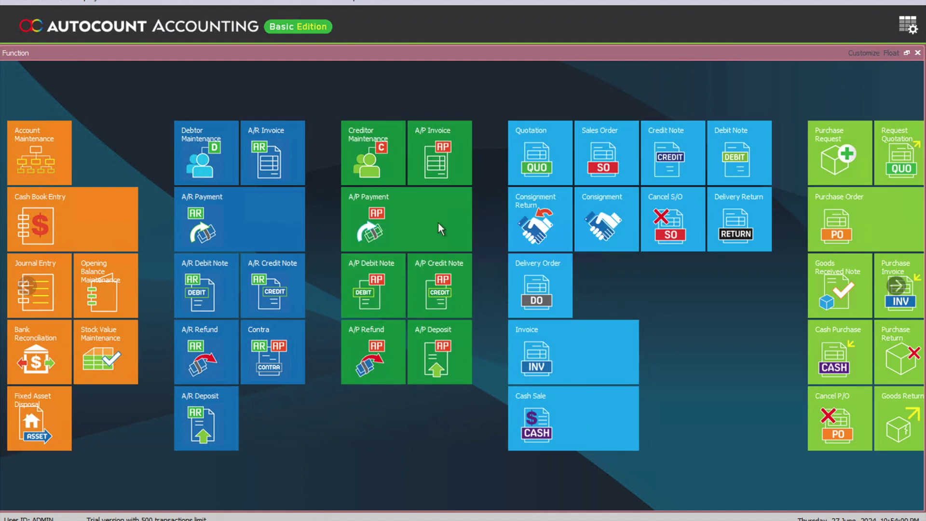
# Open Tax Entity Maintenance from the Tax menu.
pyautogui.click(302, 2)
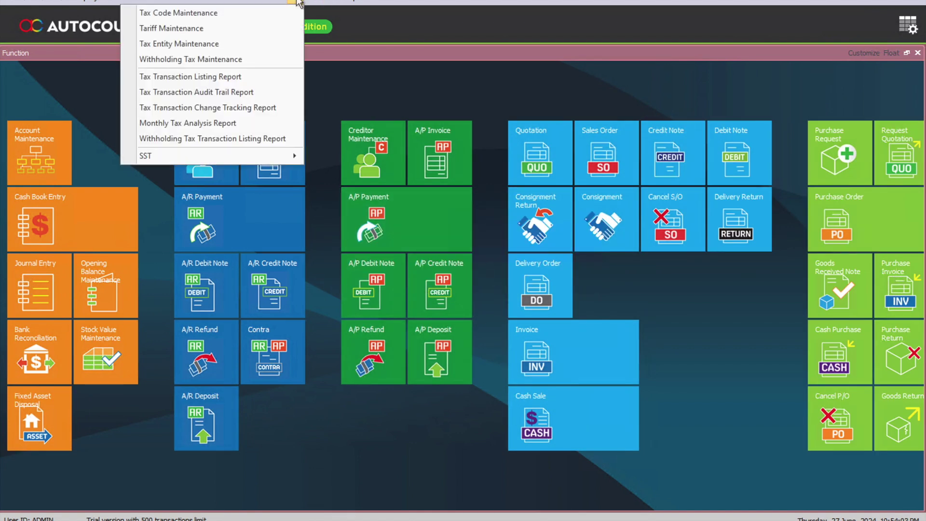
pyautogui.click(276, 45)
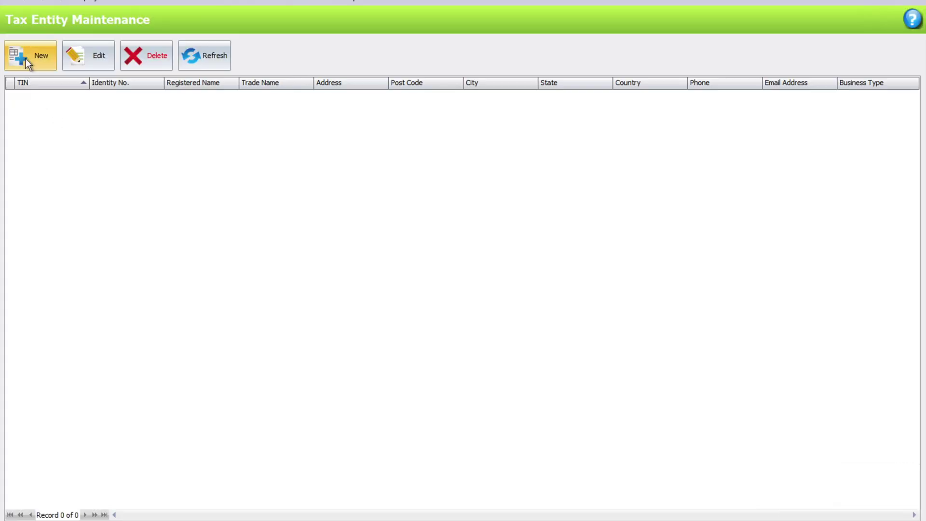
# Start a new tax entity with its TIN, business register number and MSIC code 01120, Growing of paddy.
pyautogui.click(25, 59)
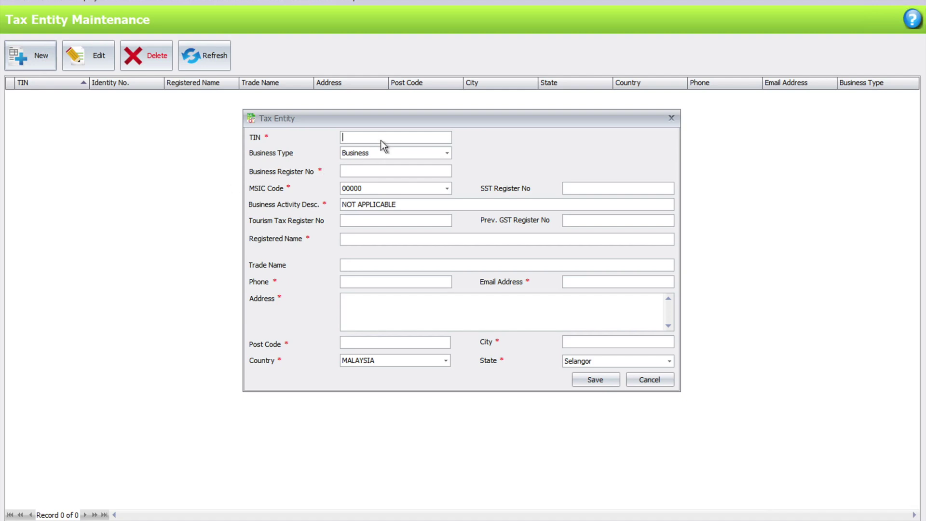
pyautogui.press('Tab')
pyautogui.press('Tab')
pyautogui.click(441, 193)
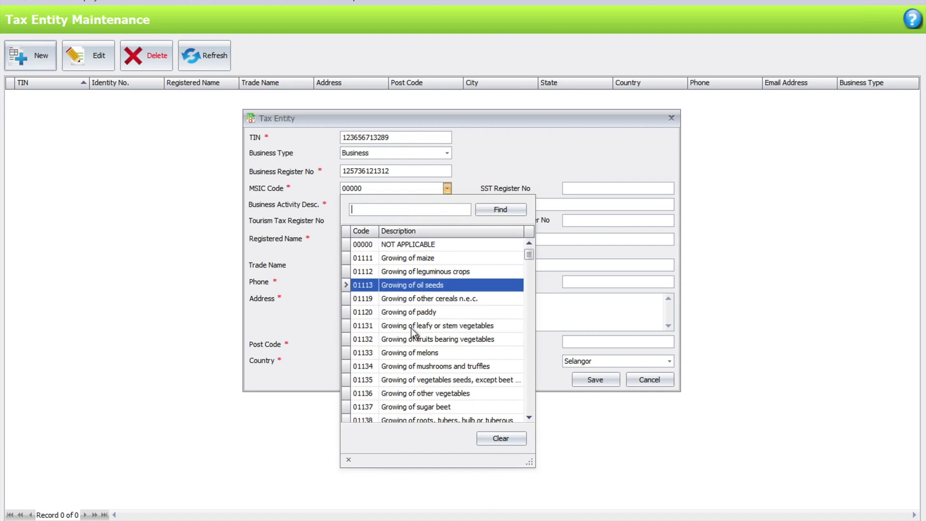
pyautogui.click(413, 312)
pyautogui.click(603, 190)
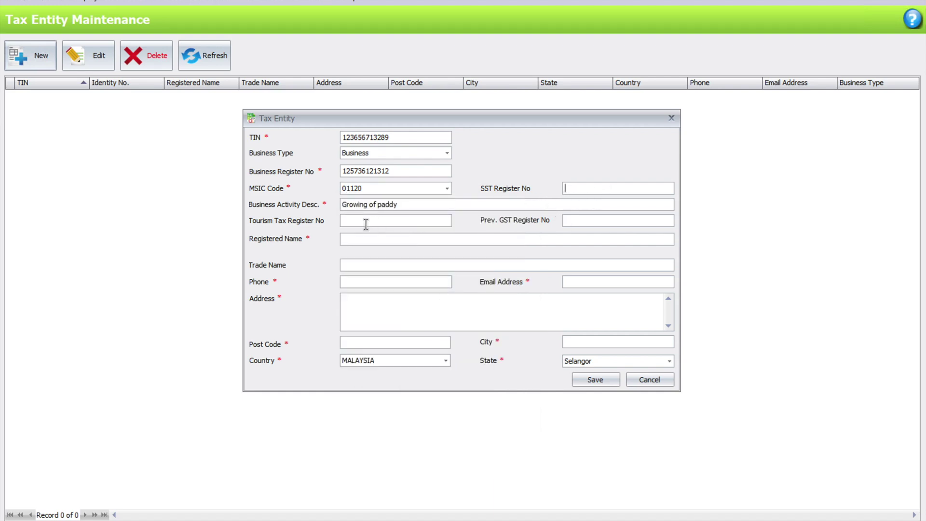
# Enter registered name 'ghy sdn bhd' plus the contact's phone number and e-mail address.
pyautogui.click(370, 241)
pyautogui.write('ghy sdn bhd')
pyautogui.click(382, 284)
pyautogui.write('213112312')
pyautogui.click(619, 281)
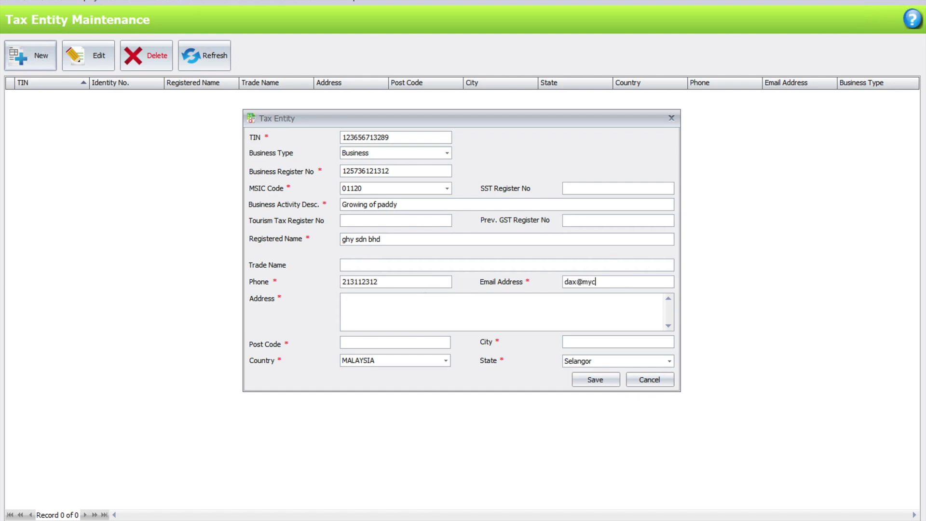
# Fill in the entity's street address, post code and city, then save the record.
pyautogui.click(343, 298)
pyautogui.write('1231')
pyautogui.click(443, 344)
pyautogui.write('4781-')
pyautogui.press('Tab')
pyautogui.write('kota')
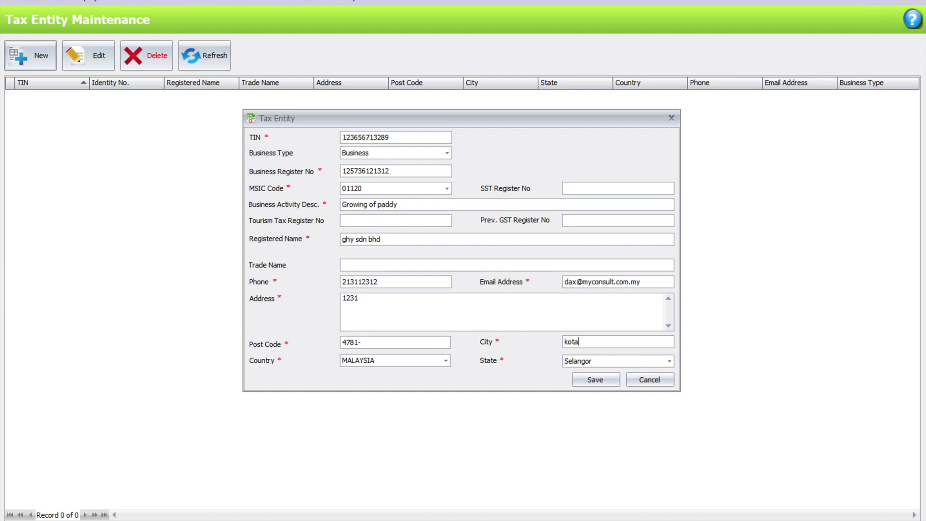
pyautogui.write(' damainsara')
pyautogui.press('Tab')
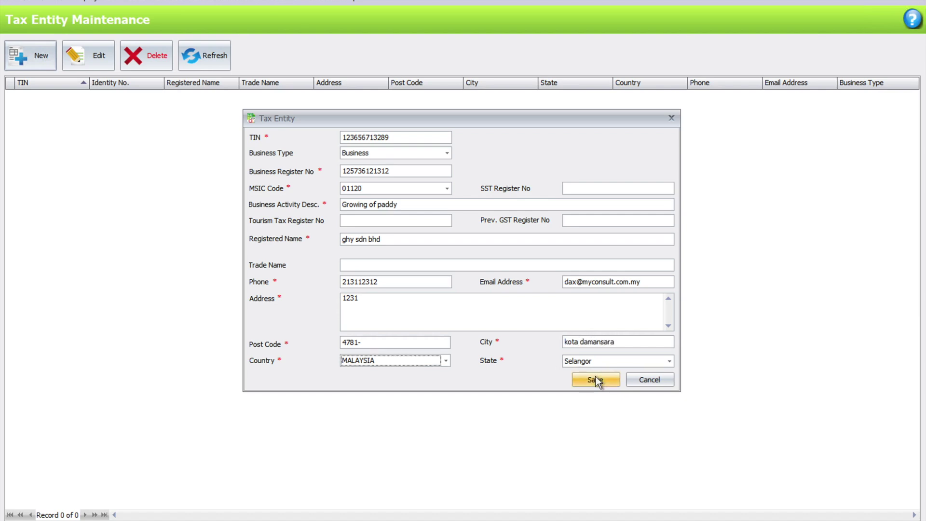
pyautogui.click(596, 380)
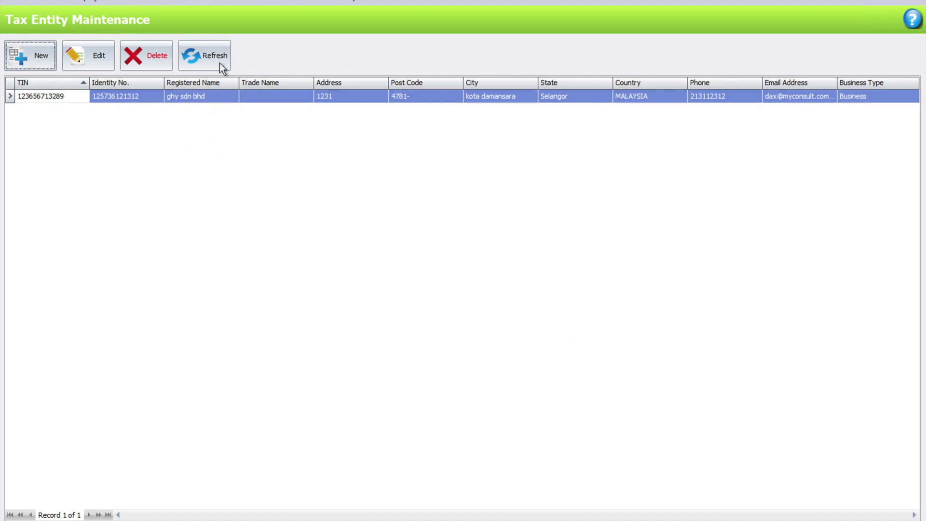
pyautogui.click(259, 2)
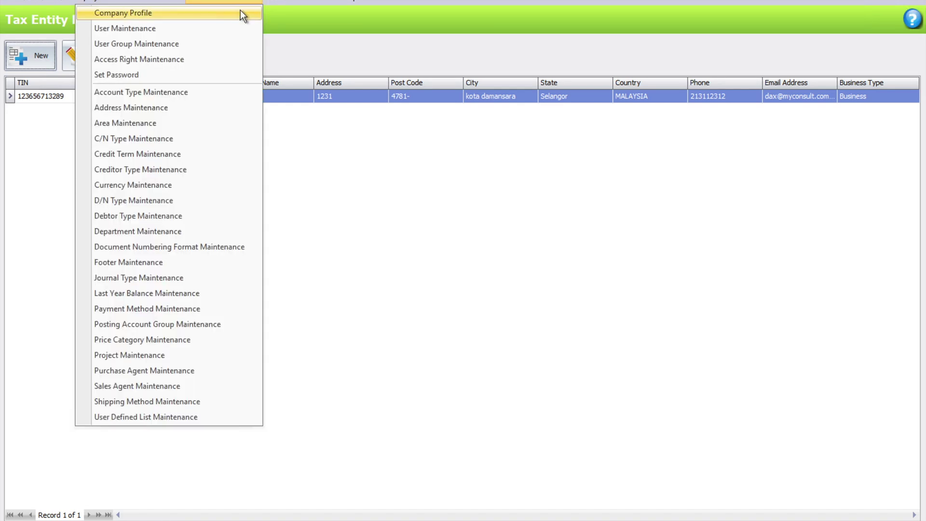
# In the Company Profile, select the ghy sdn bhd TIN as the tax entity.
pyautogui.click(240, 12)
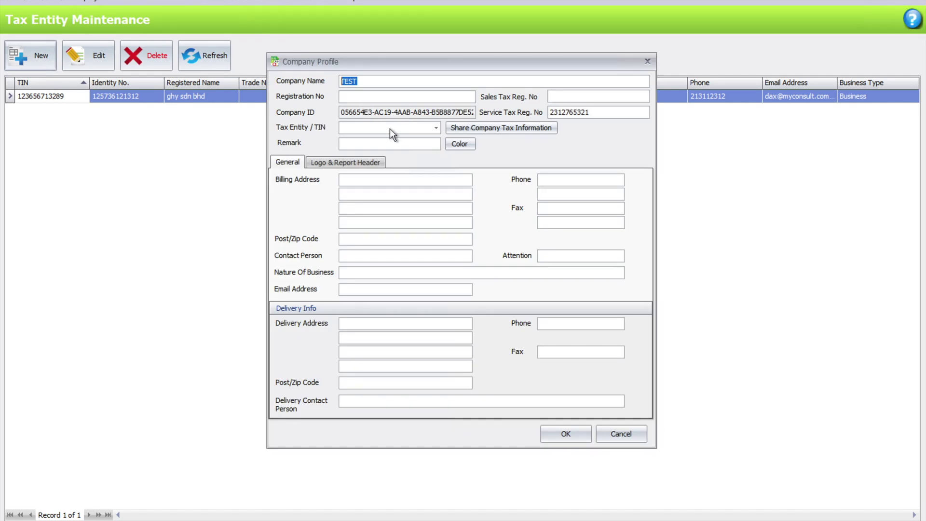
pyautogui.click(438, 127)
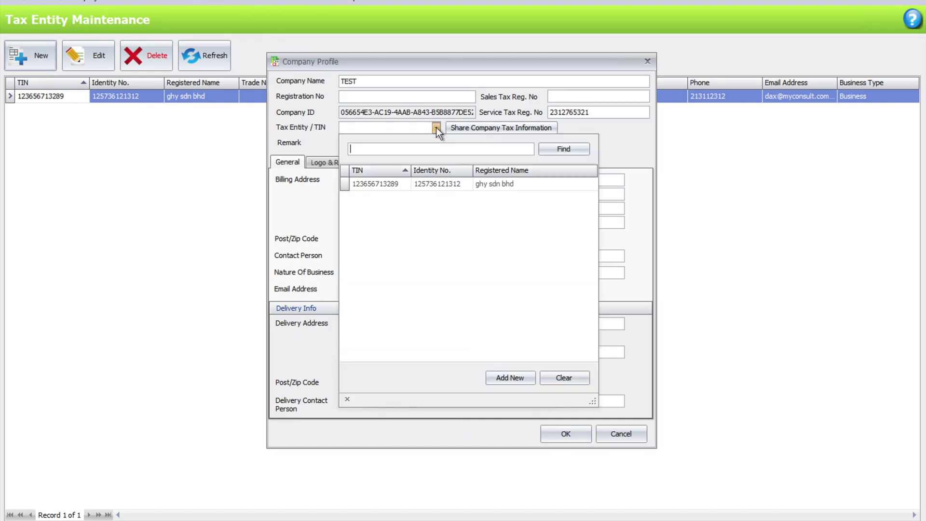
pyautogui.click(457, 187)
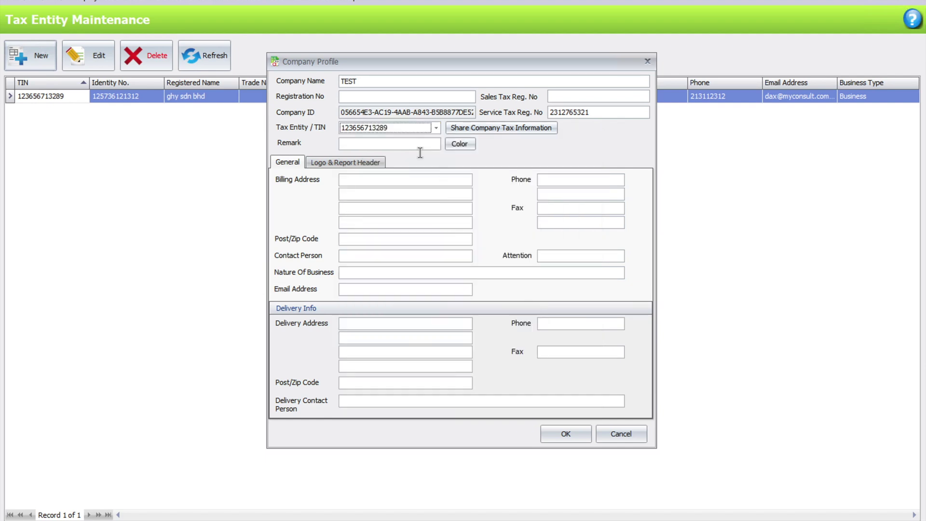